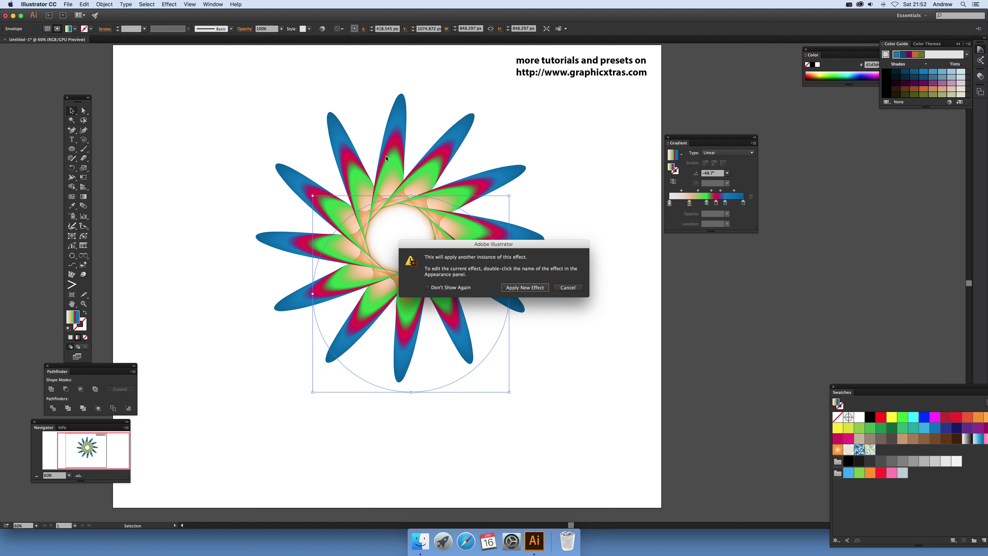
- Apply another instance of the Transform effect to the petal artwork, with preview on and 5 copies
{"action": "left_click_drag", "start_coordinate": [471, 248], "coordinate": [515, 229]}
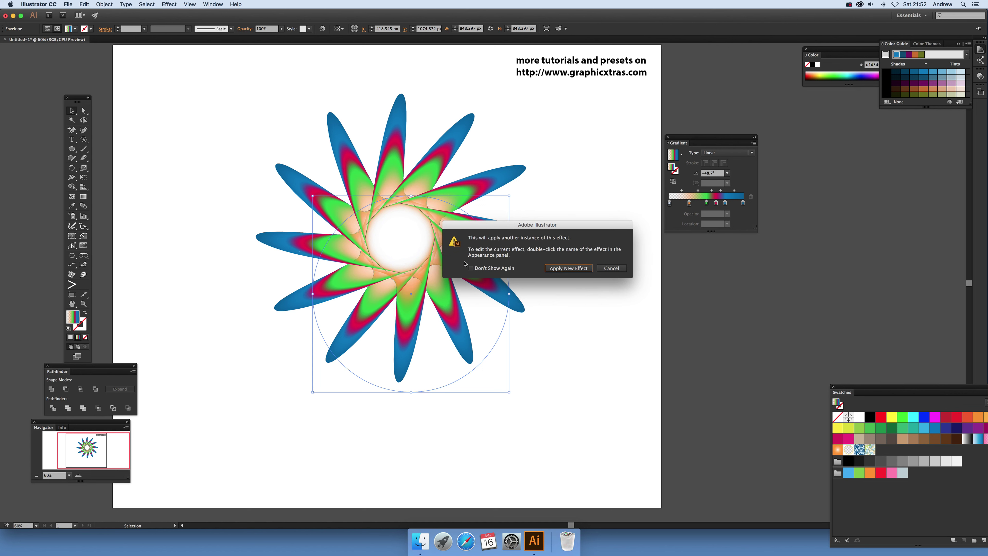
{"action": "left_click", "coordinate": [578, 270]}
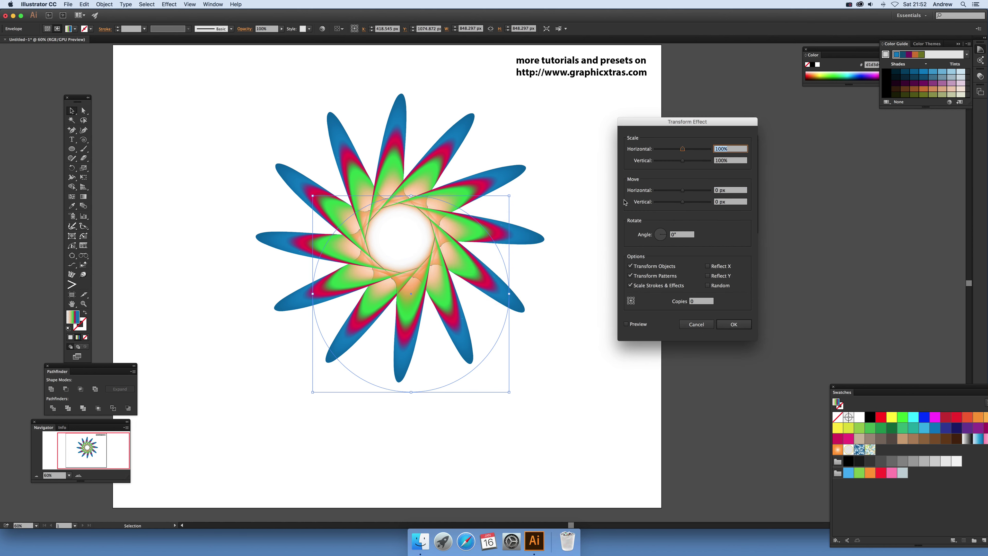
{"action": "left_click", "coordinate": [627, 324]}
{"action": "double_click", "coordinate": [696, 303]}
{"action": "type", "text": "5"}
- Set the Transform effect's horizontal and vertical scale to 110% each
{"action": "key", "text": "Tab"}
{"action": "key", "text": "Tab"}
{"action": "type", "text": "1"}
{"action": "key", "text": "Tab"}
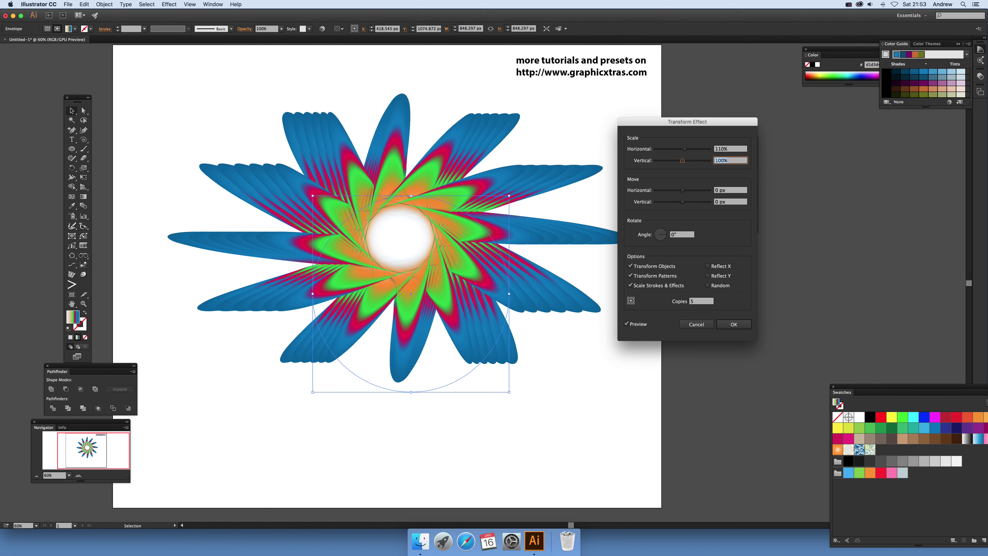
{"action": "type", "text": "11"}
{"action": "key", "text": "Tab"}
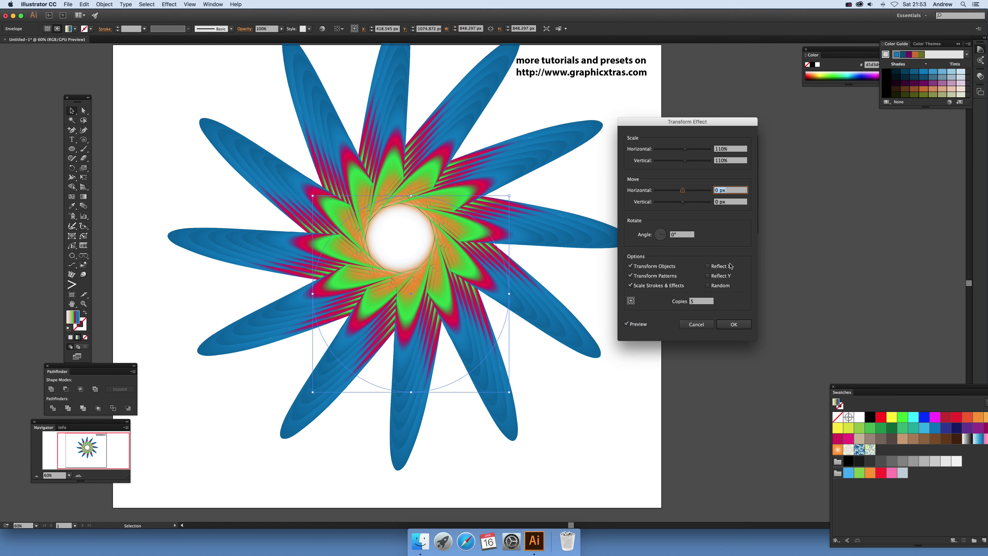
- Try rotation angles of 10°, 20° and 30° for the Transform effect's copies
{"action": "left_click", "coordinate": [684, 235]}
{"action": "type", "text": "1"}
{"action": "key", "text": "Tab"}
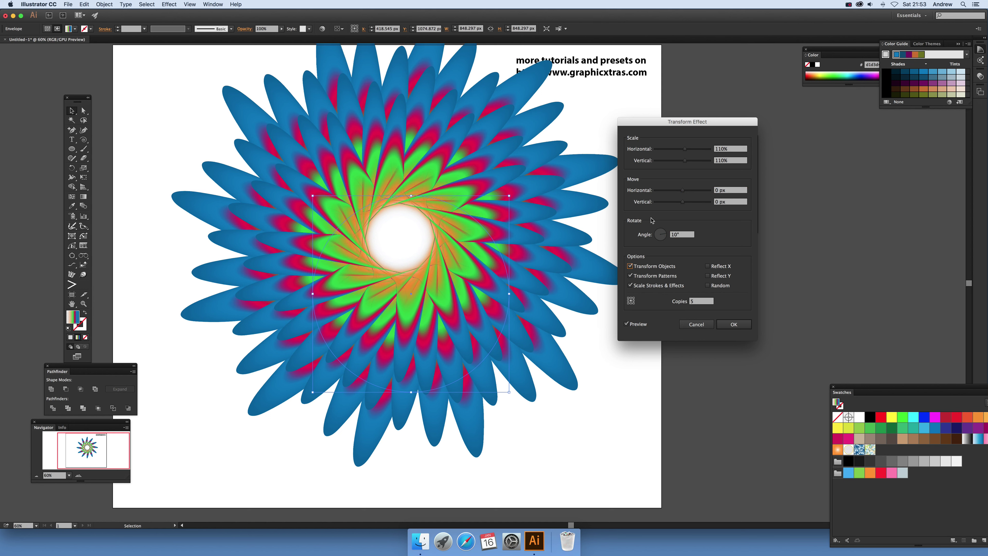
{"action": "left_click", "coordinate": [688, 235]}
{"action": "type", "text": "20"}
{"action": "key", "text": "Tab"}
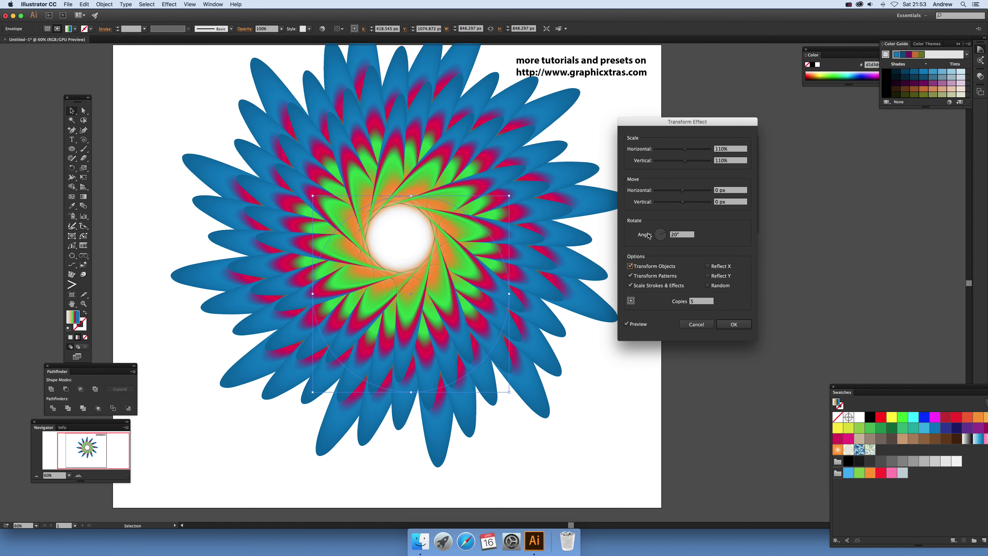
{"action": "left_click", "coordinate": [684, 236]}
{"action": "type", "text": "30"}
{"action": "key", "text": "Tab"}
- Set the Transform effect's rotation angle to 10° and apply the effect
{"action": "left_click", "coordinate": [686, 235]}
{"action": "type", "text": "10"}
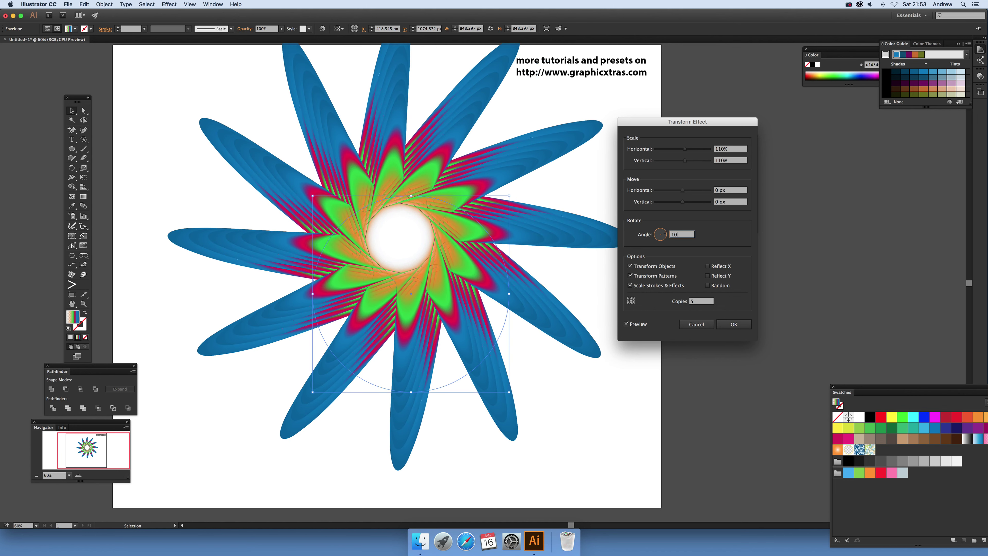
{"action": "key", "text": "Tab"}
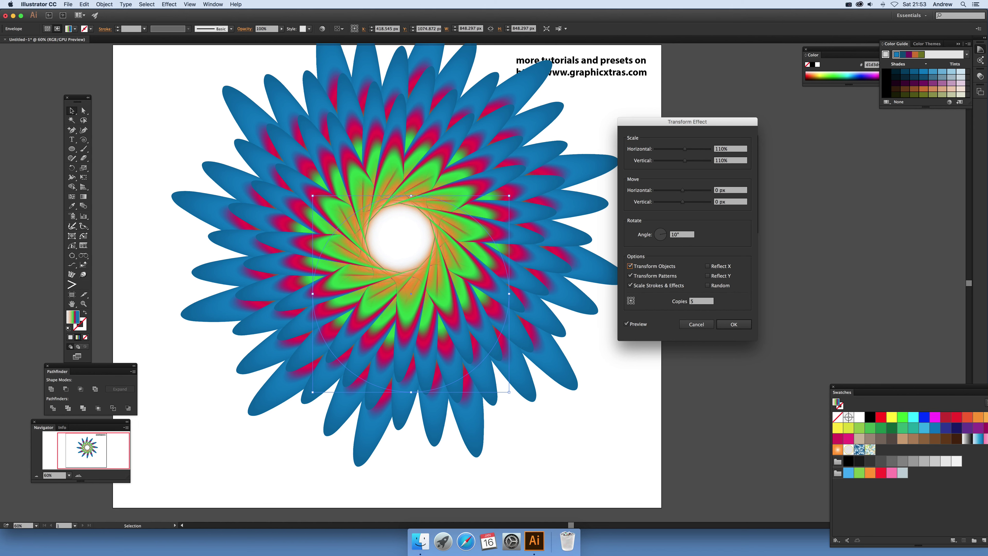
{"action": "left_click", "coordinate": [734, 325]}
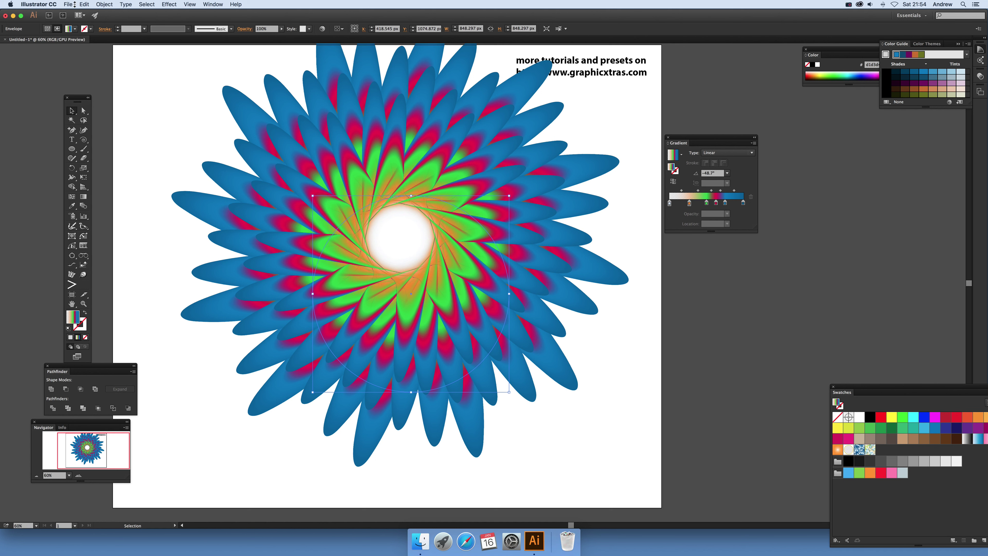
- Switch to editing the envelope and move its right-hand mesh point up to about X 1339, Y 310 px
{"action": "left_click", "coordinate": [104, 3]}
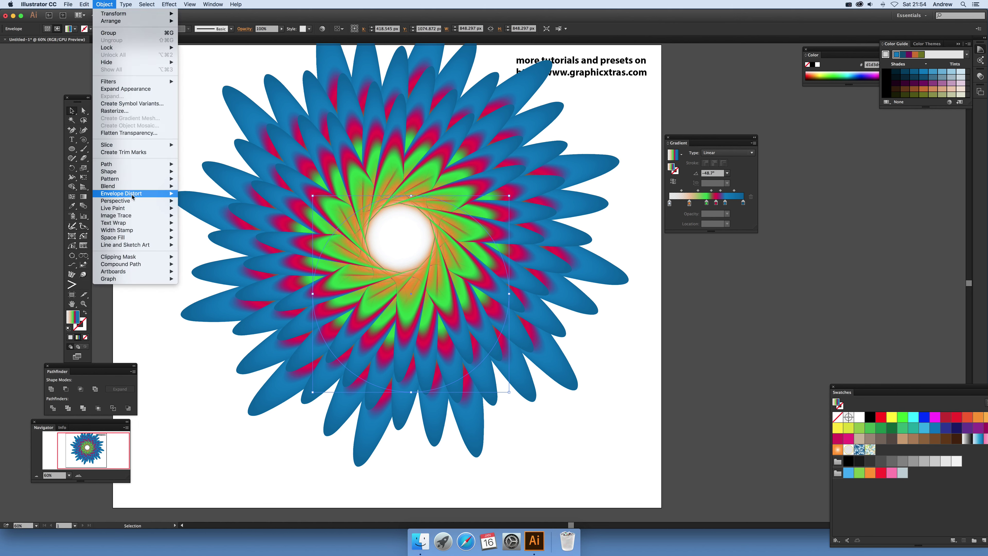
{"action": "mouse_move", "coordinate": [163, 194]}
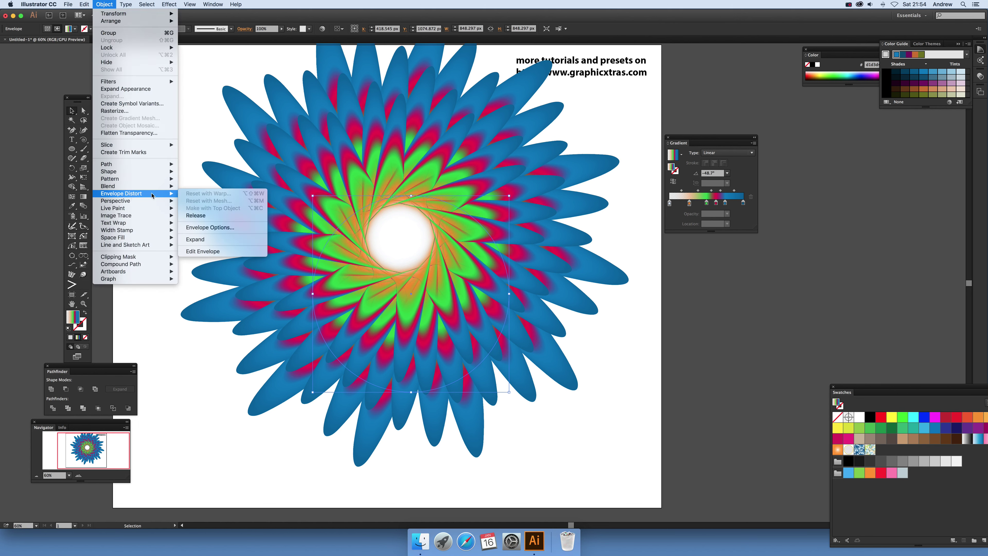
{"action": "left_click", "coordinate": [217, 252]}
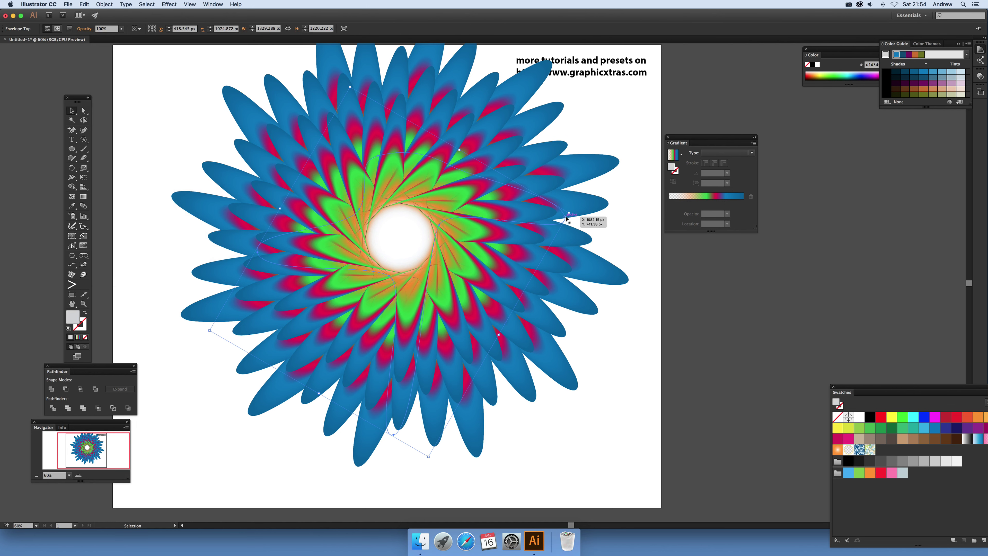
{"action": "left_click", "coordinate": [83, 111]}
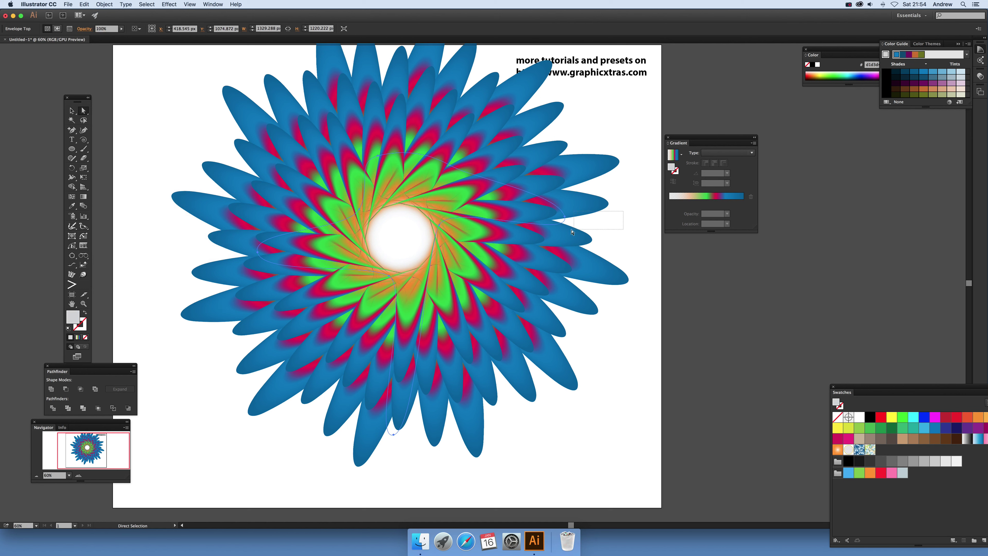
{"action": "left_click", "coordinate": [564, 216]}
{"action": "left_click_drag", "start_coordinate": [637, 188], "coordinate": [624, 119]}
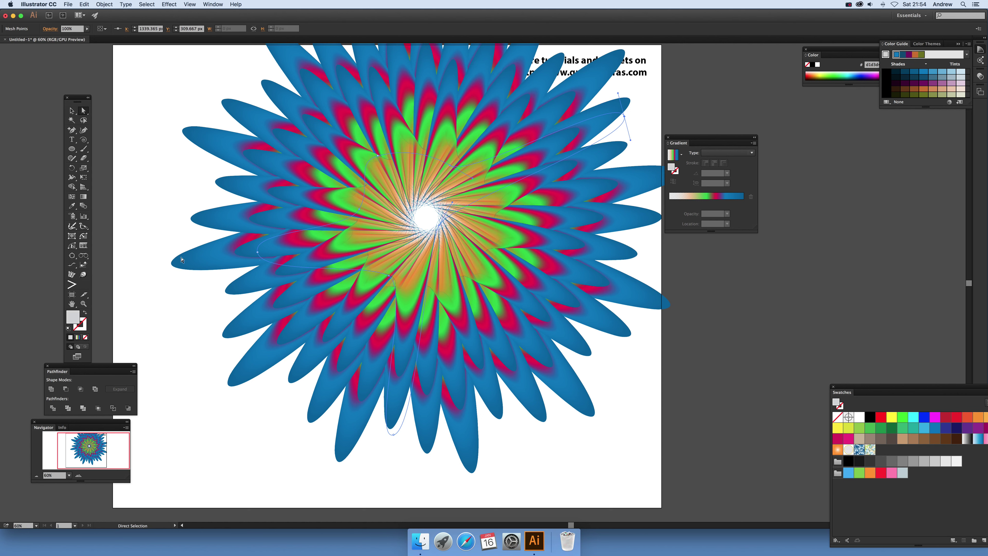
- Move the envelope's left-hand mesh point down to about X -256, Y 1178 px and reshape the curve with its direction handles
{"action": "left_click", "coordinate": [257, 252]}
{"action": "left_click_drag", "start_coordinate": [257, 253], "coordinate": [256, 320]}
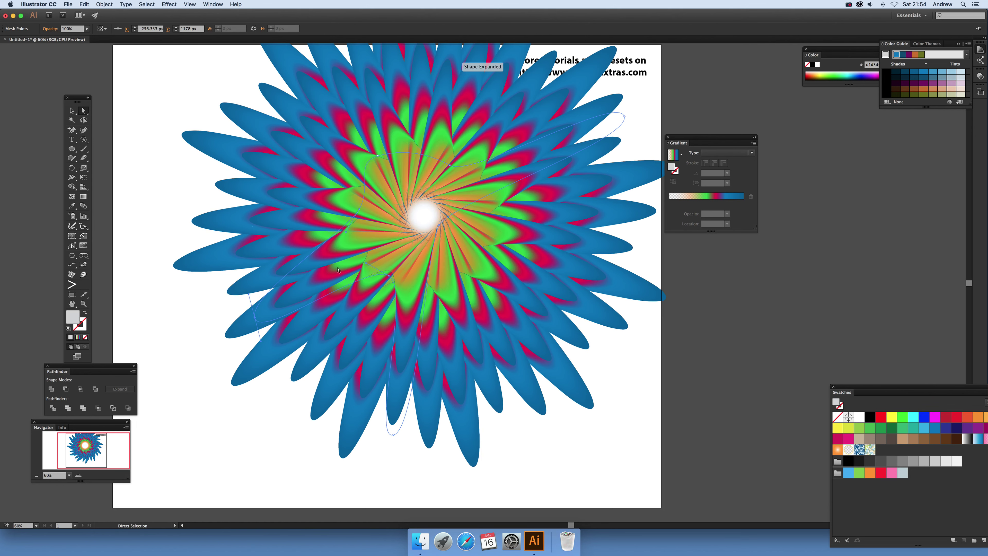
{"action": "left_click_drag", "start_coordinate": [261, 346], "coordinate": [350, 358]}
{"action": "left_click_drag", "start_coordinate": [250, 297], "coordinate": [365, 263]}
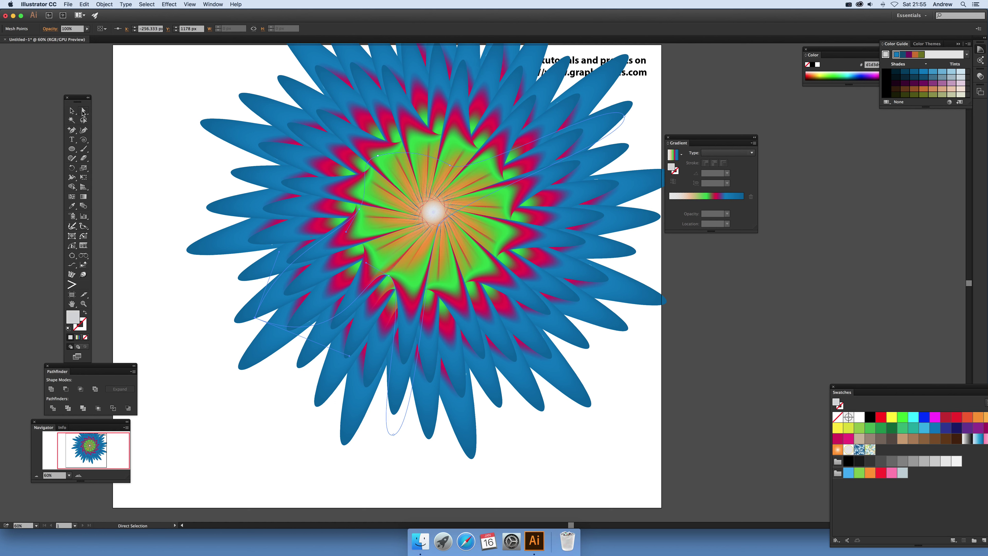
- Rotate the whole envelope shape clockwise and resize it to about 1551 by 800 px
{"action": "left_click", "coordinate": [72, 111]}
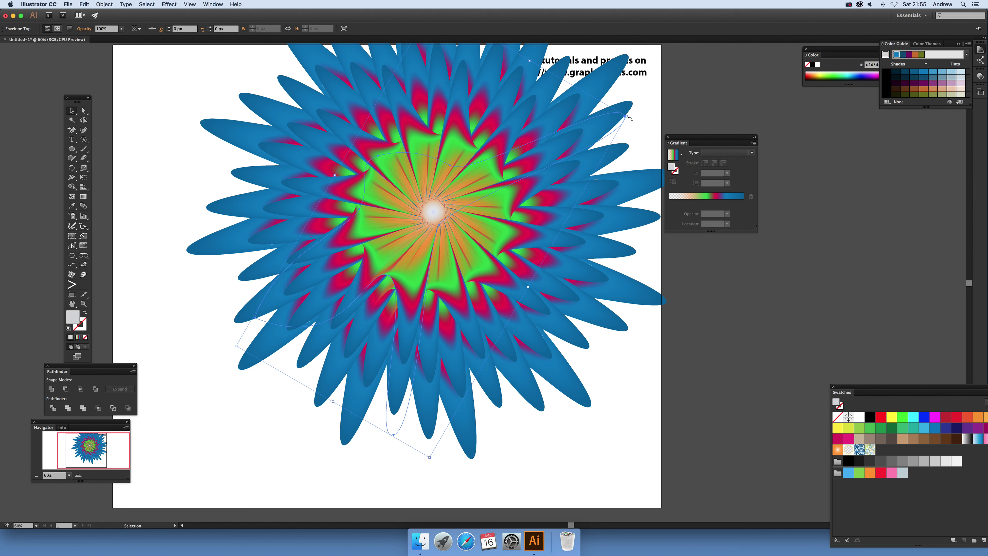
{"action": "left_click_drag", "start_coordinate": [630, 115], "coordinate": [638, 183]}
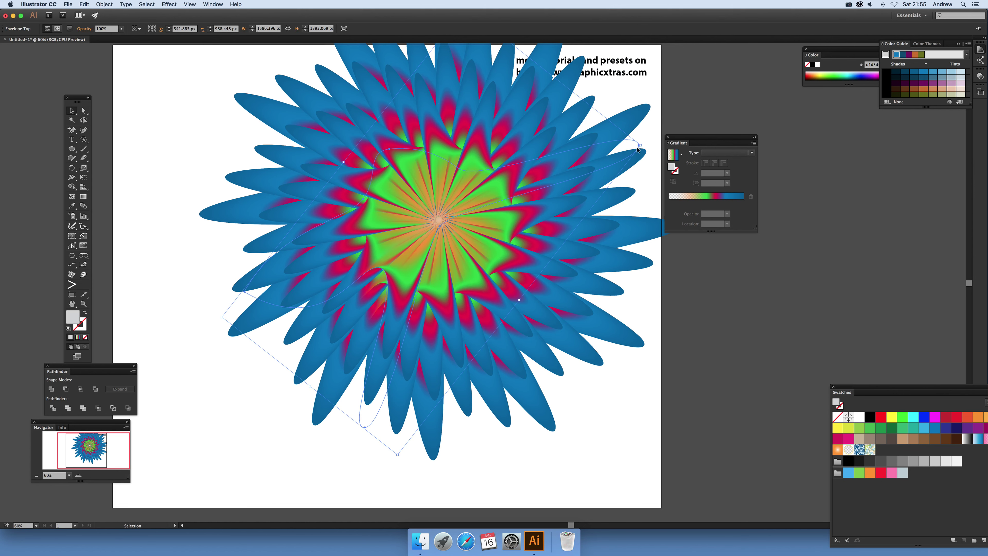
{"action": "left_click_drag", "start_coordinate": [645, 142], "coordinate": [600, 266]}
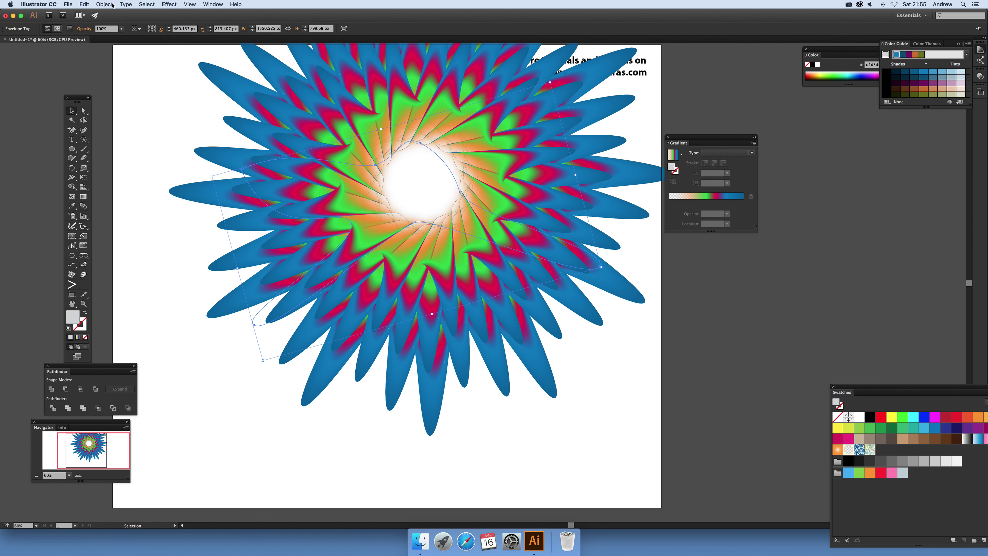
- Switch to editing the envelope's contents and redraw the circle's linear gradient with the Gradient tool at about -114.7°
{"action": "left_click", "coordinate": [104, 4]}
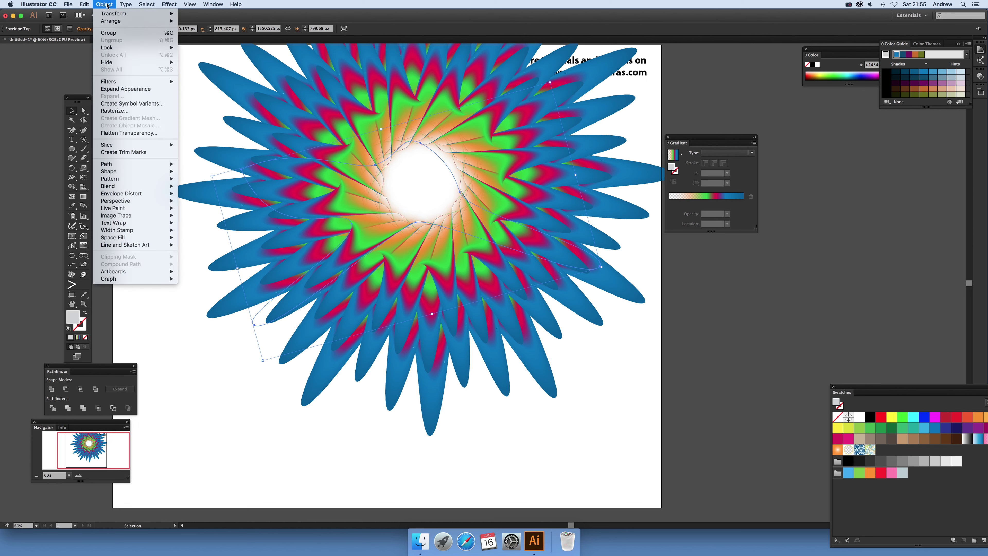
{"action": "mouse_move", "coordinate": [163, 194]}
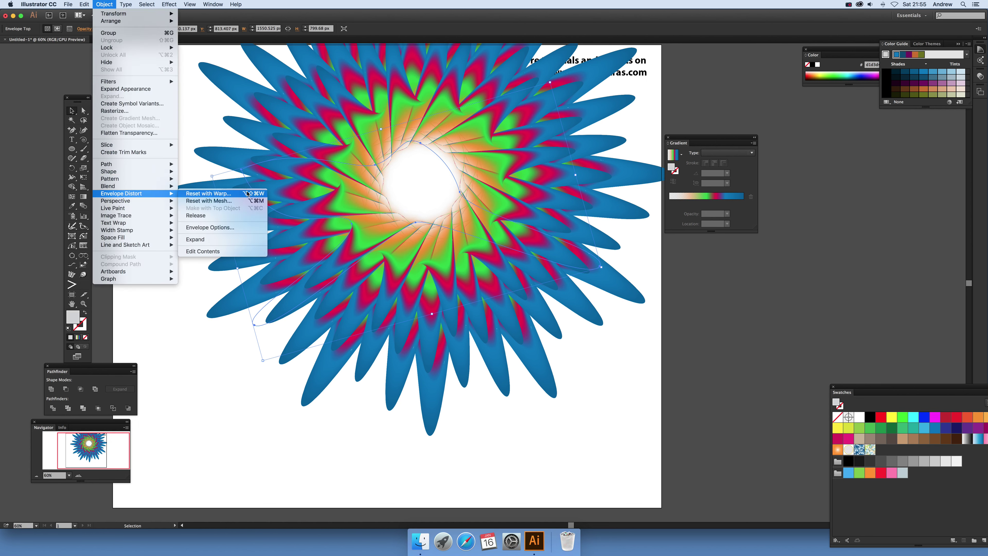
{"action": "left_click", "coordinate": [213, 251]}
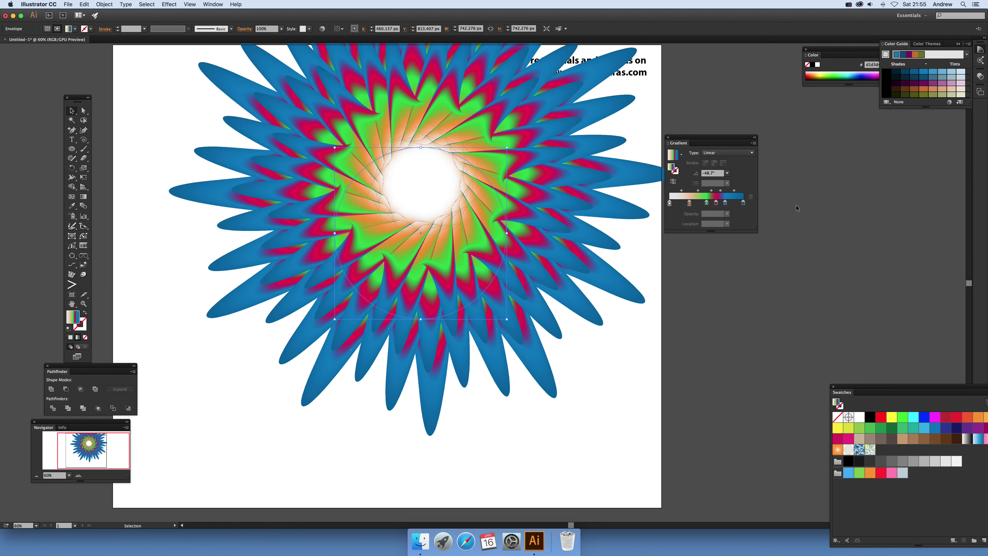
{"action": "left_click", "coordinate": [84, 197]}
{"action": "left_click", "coordinate": [84, 197]}
{"action": "left_click_drag", "start_coordinate": [366, 315], "coordinate": [492, 268]}
{"action": "key", "text": "v"}
{"action": "key", "text": "g"}
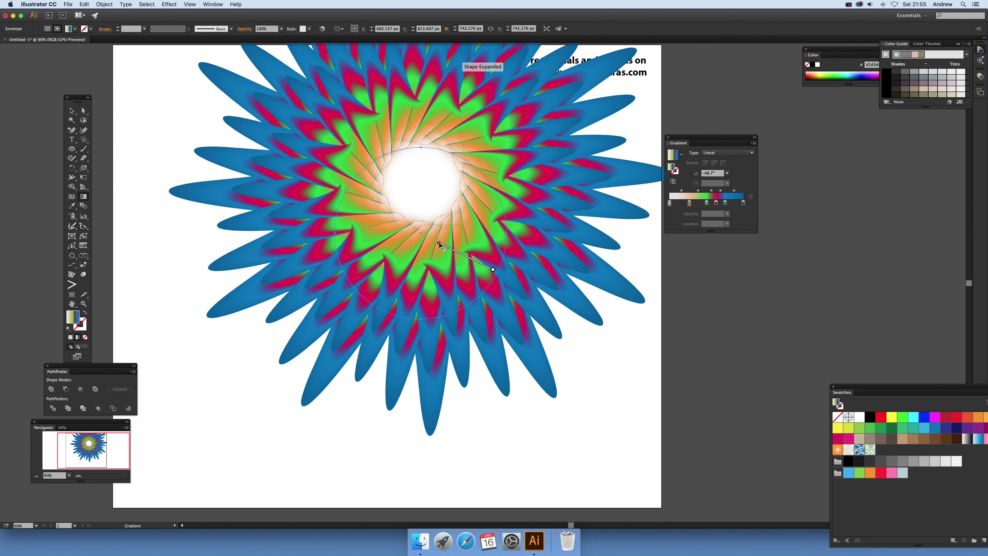
{"action": "left_click_drag", "start_coordinate": [439, 243], "coordinate": [439, 242]}
{"action": "key", "text": "v"}
{"action": "key", "text": "g"}
{"action": "left_click_drag", "start_coordinate": [458, 151], "coordinate": [437, 199]}
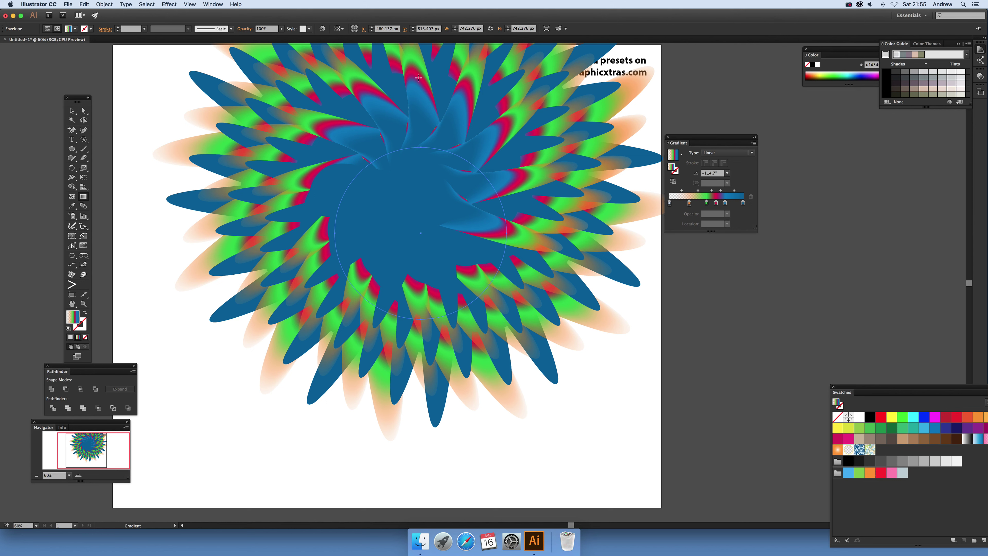
- Set the opacity of the gradient's blue end stop to 0%
{"action": "left_click", "coordinate": [743, 203]}
{"action": "left_click", "coordinate": [725, 214]}
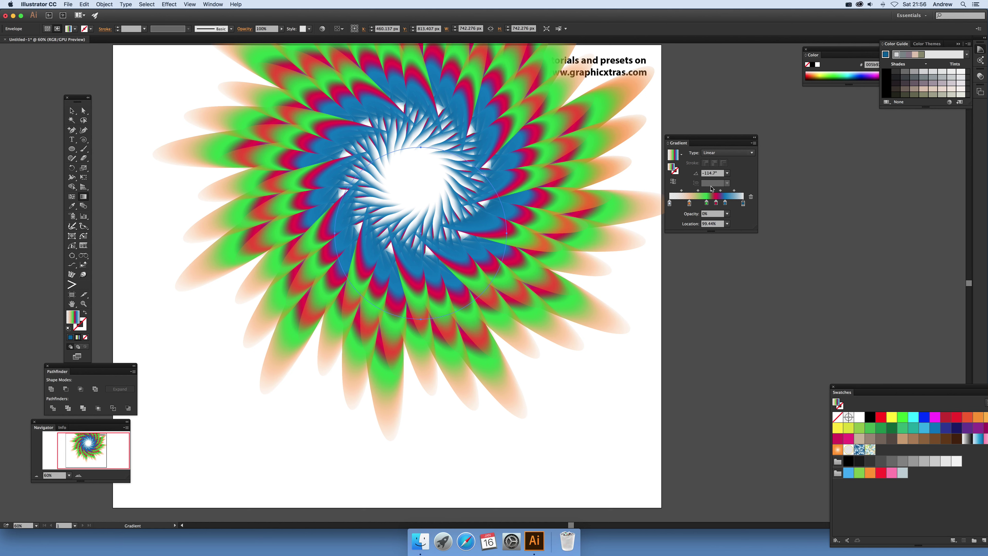
- Set the green gradient stop's opacity to 20% and move the inner blue stop to the 84.74% location
{"action": "left_click", "coordinate": [706, 204]}
{"action": "left_click", "coordinate": [727, 214]}
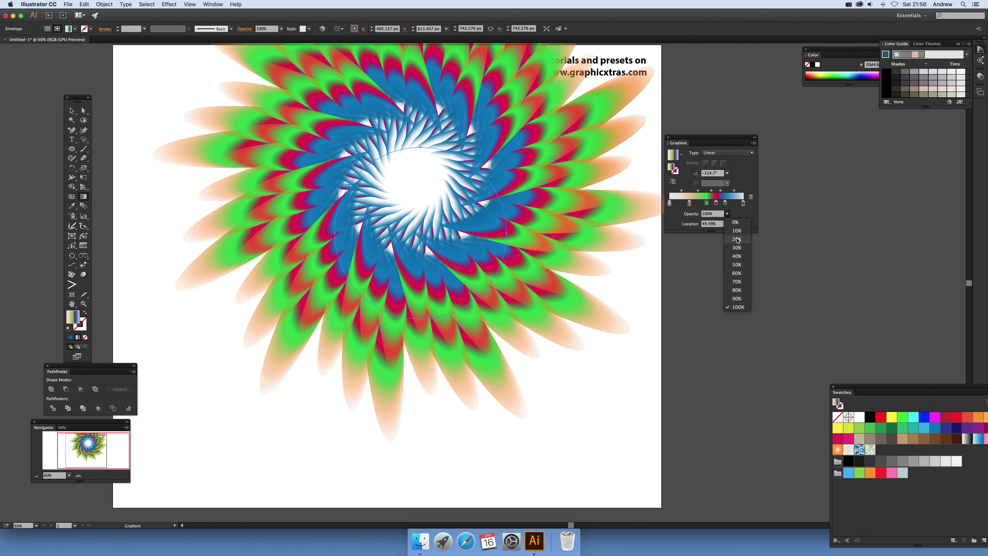
{"action": "left_click", "coordinate": [737, 239]}
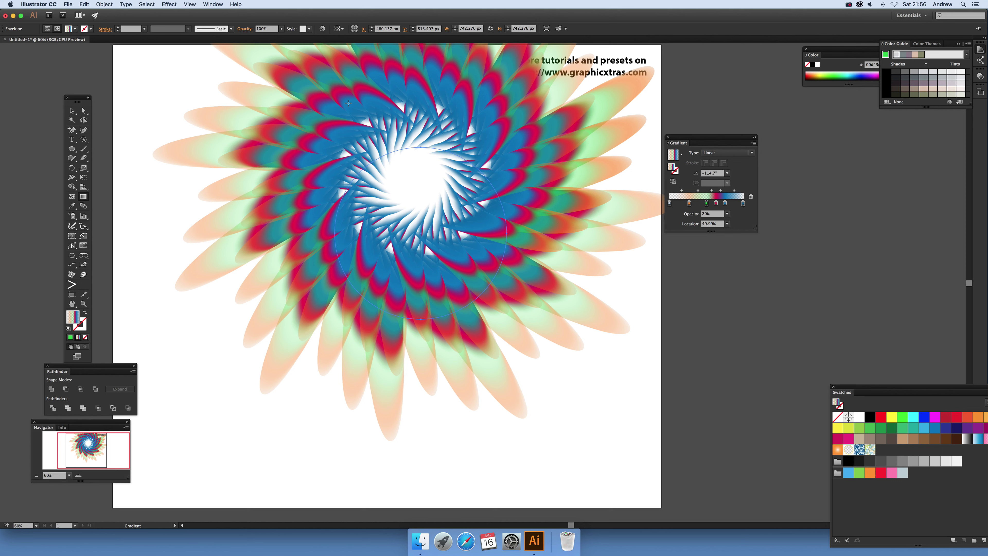
{"action": "left_click_drag", "start_coordinate": [725, 203], "coordinate": [732, 203]}
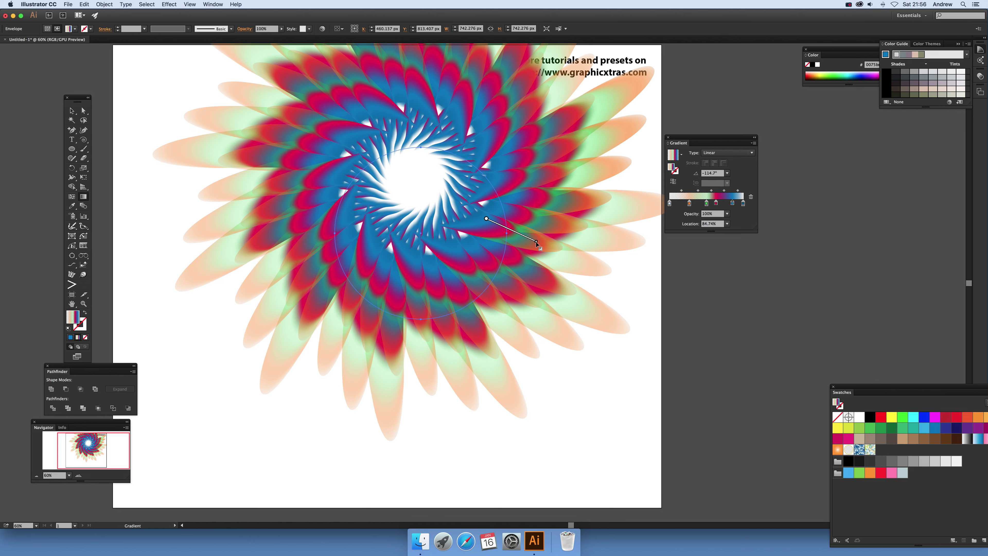
- Try redrawing the circle's gradient twice toward the circle's centre, and undo both changes
{"action": "left_click_drag", "start_coordinate": [538, 245], "coordinate": [405, 207]}
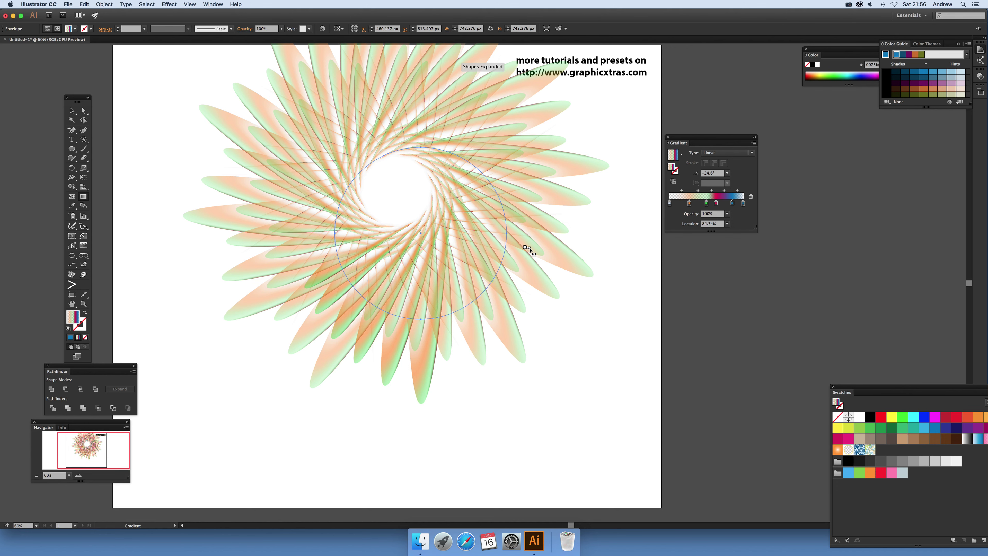
{"action": "left_click_drag", "start_coordinate": [498, 245], "coordinate": [415, 221]}
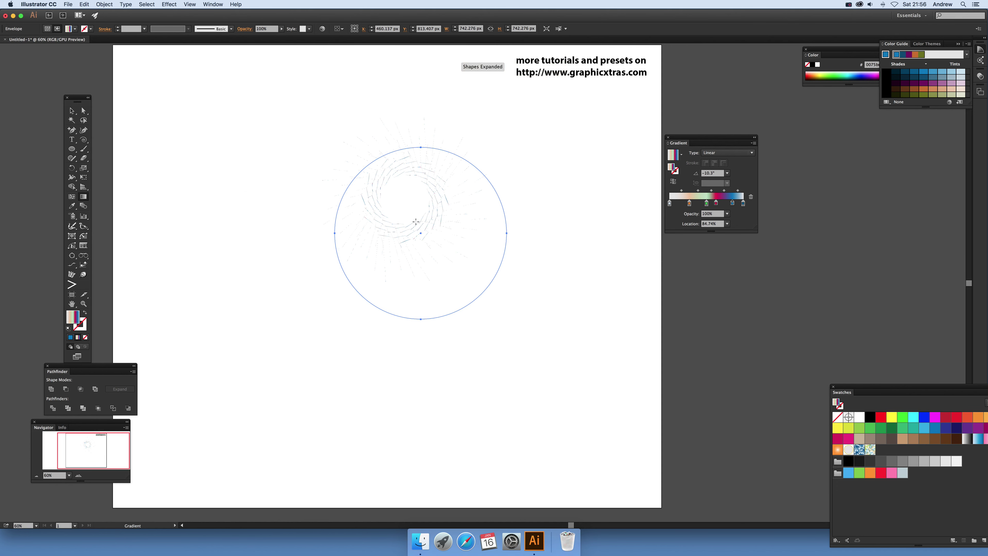
{"action": "key", "text": "super+z"}
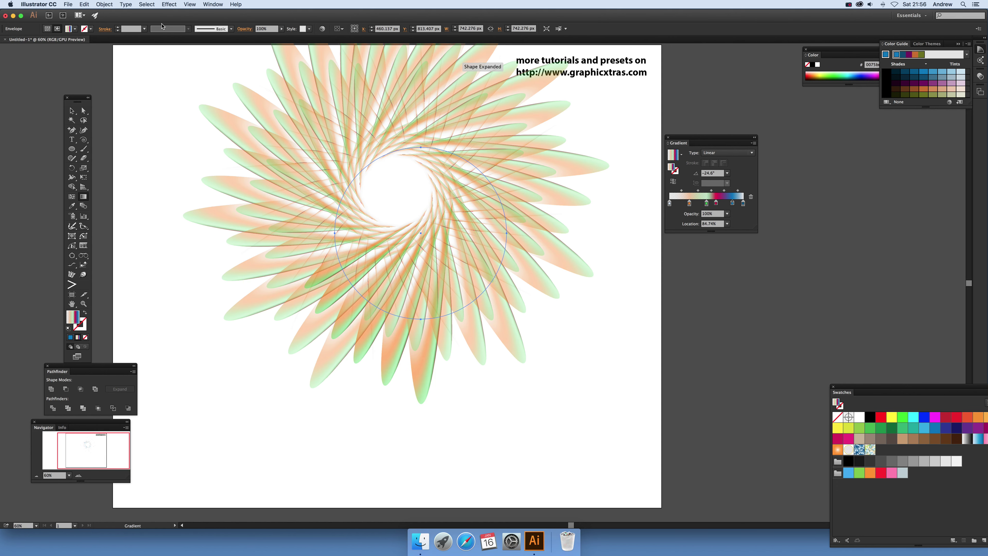
{"action": "key", "text": "super+z"}
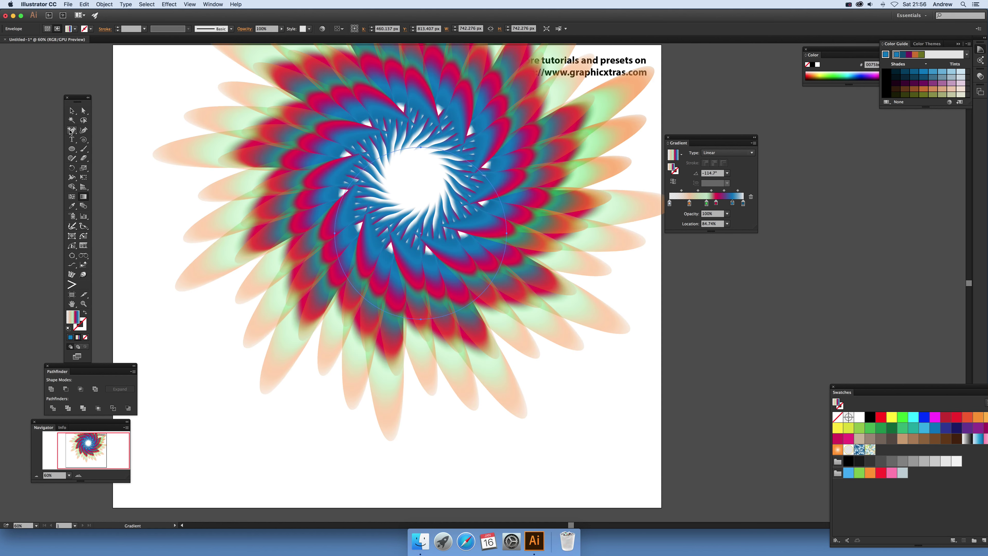
- Switch back to editing the envelope and move the flower artwork down and left toward the artboard's centre
{"action": "left_click", "coordinate": [105, 5]}
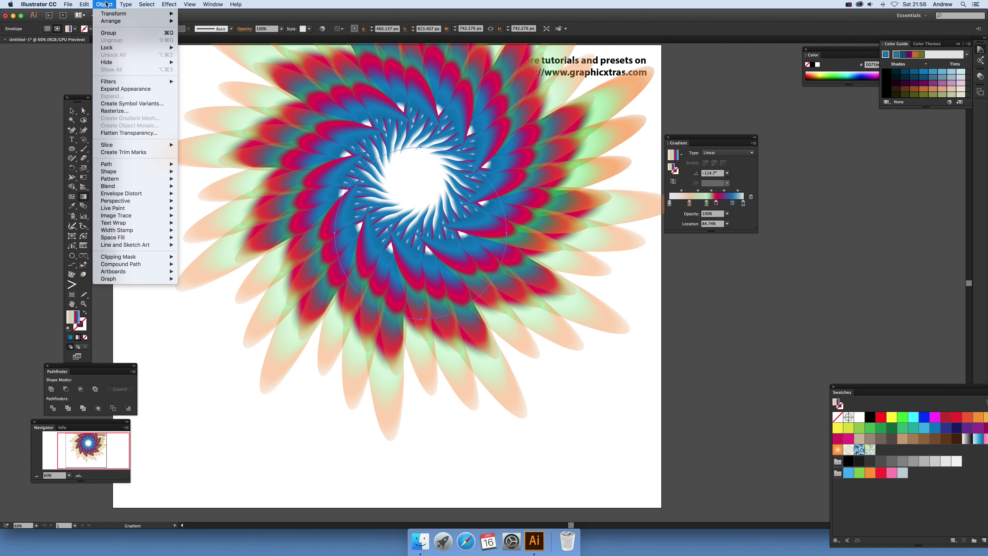
{"action": "mouse_move", "coordinate": [141, 194]}
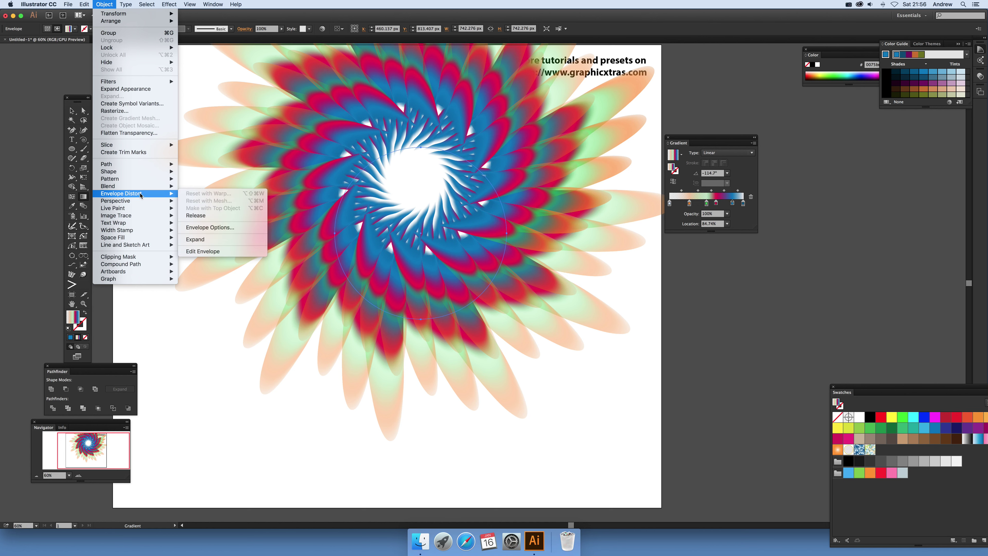
{"action": "left_click", "coordinate": [210, 251]}
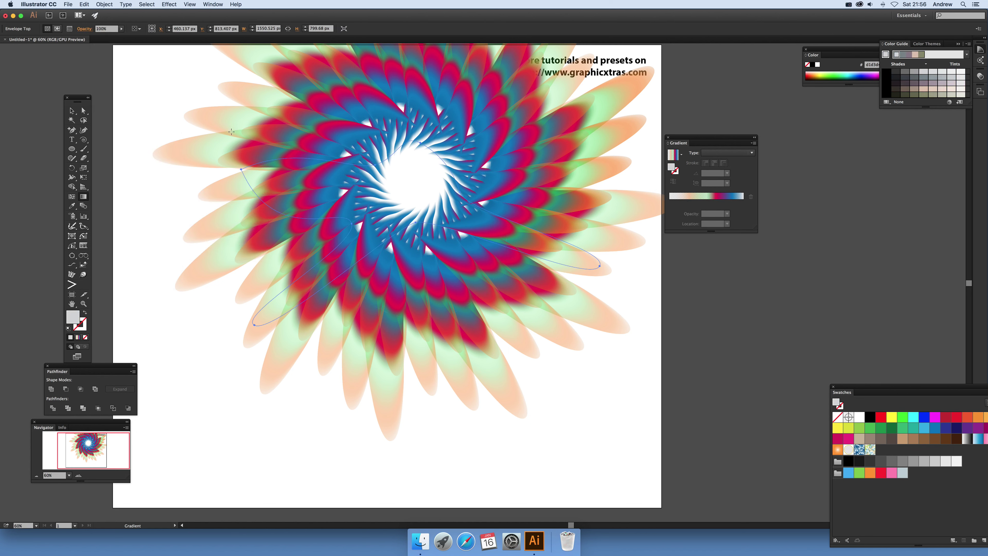
{"action": "key", "text": "v"}
{"action": "left_click_drag", "start_coordinate": [444, 161], "coordinate": [416, 221]}
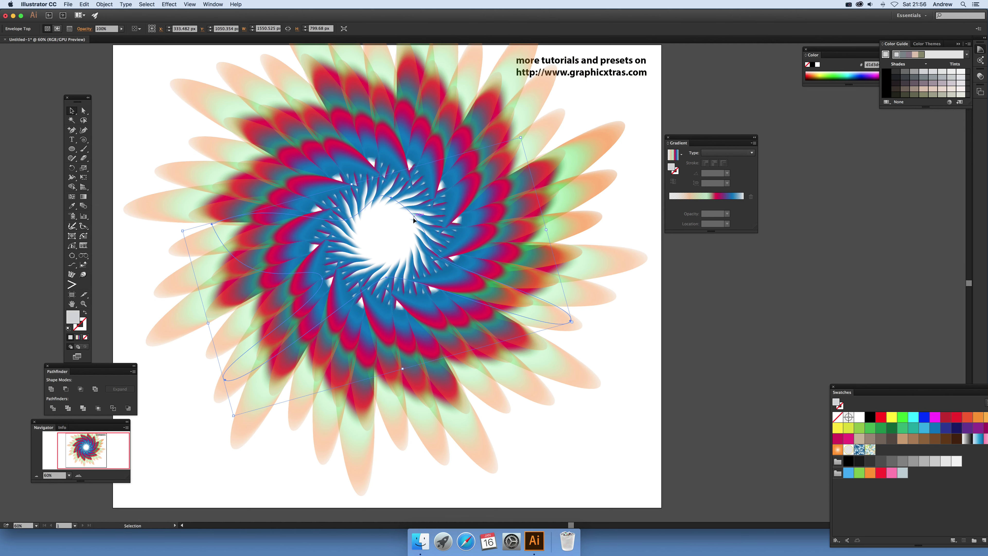
- Duplicate the flower artwork, then rotate, resize to about 1465 by 1056 px and shift the copy over the artboard's lower-left corner
{"action": "left_click_drag", "start_coordinate": [453, 266], "coordinate": [499, 265]}
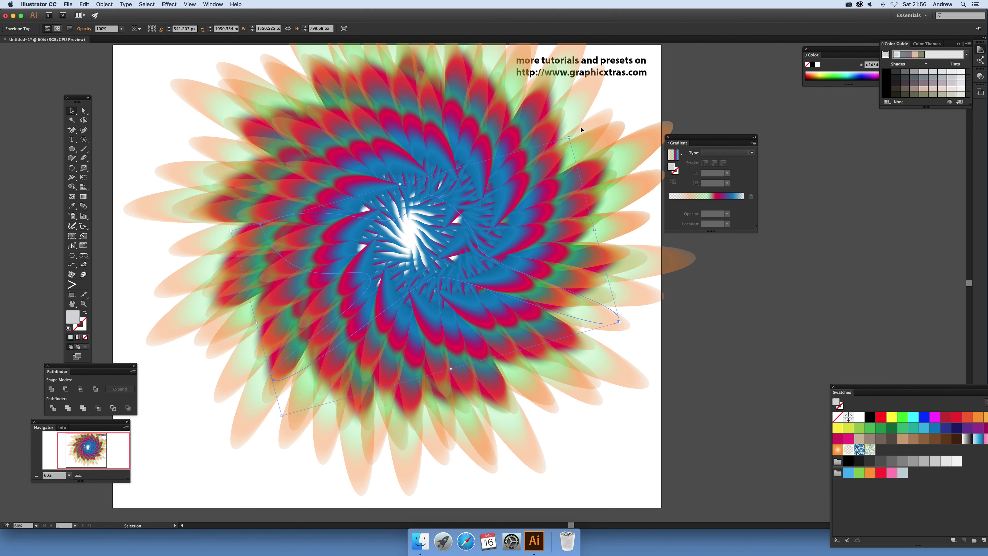
{"action": "left_click_drag", "start_coordinate": [571, 133], "coordinate": [593, 222]}
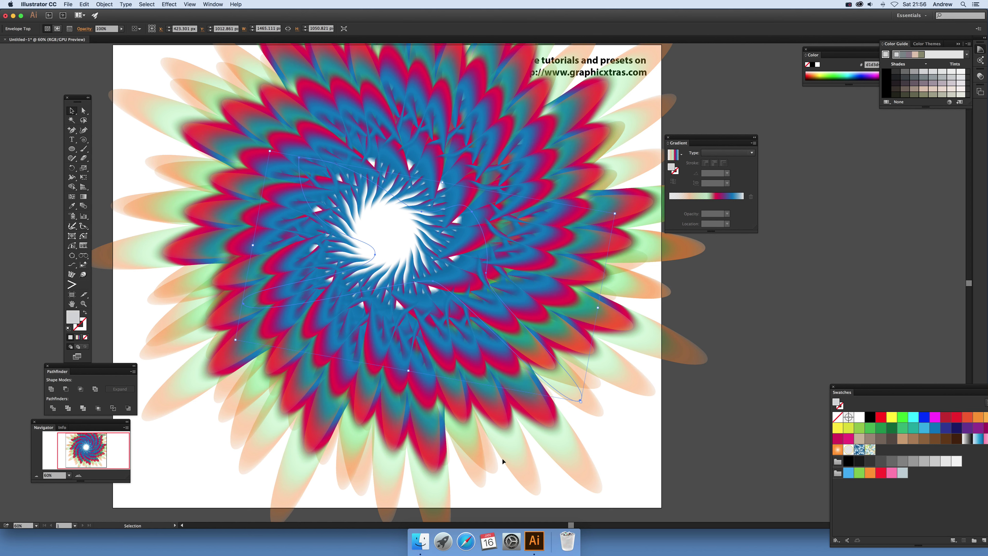
{"action": "left_click_drag", "start_coordinate": [437, 212], "coordinate": [239, 331]}
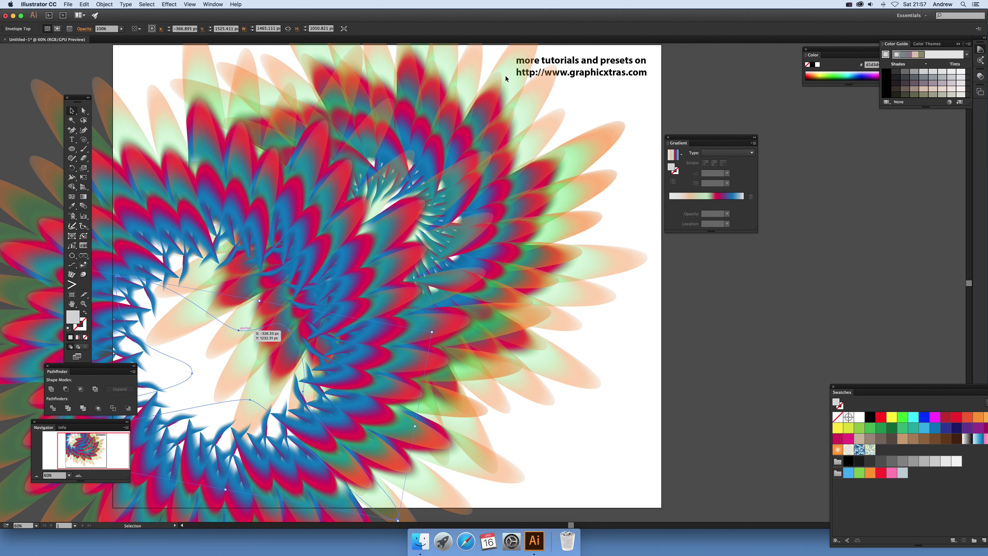